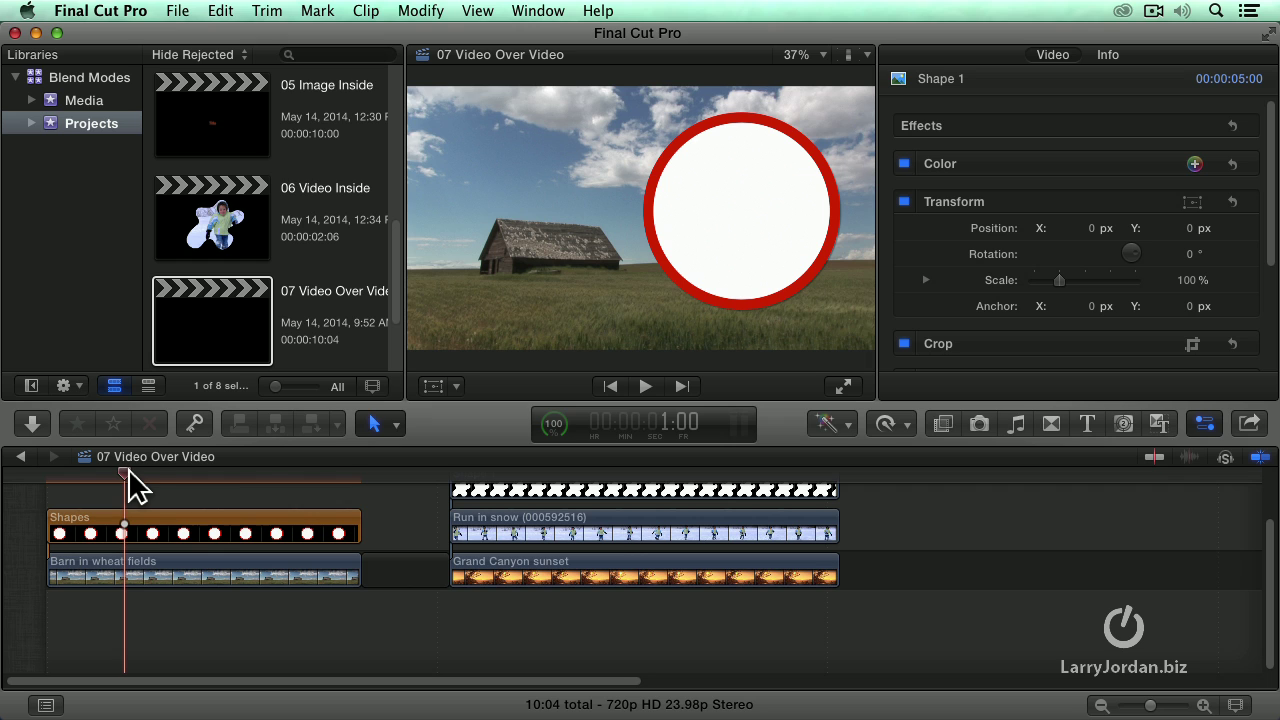
Give the Shapes circle clip the Stencil Alpha blend mode so barn footage shows only inside the circle
drag(126, 471, 163, 469)
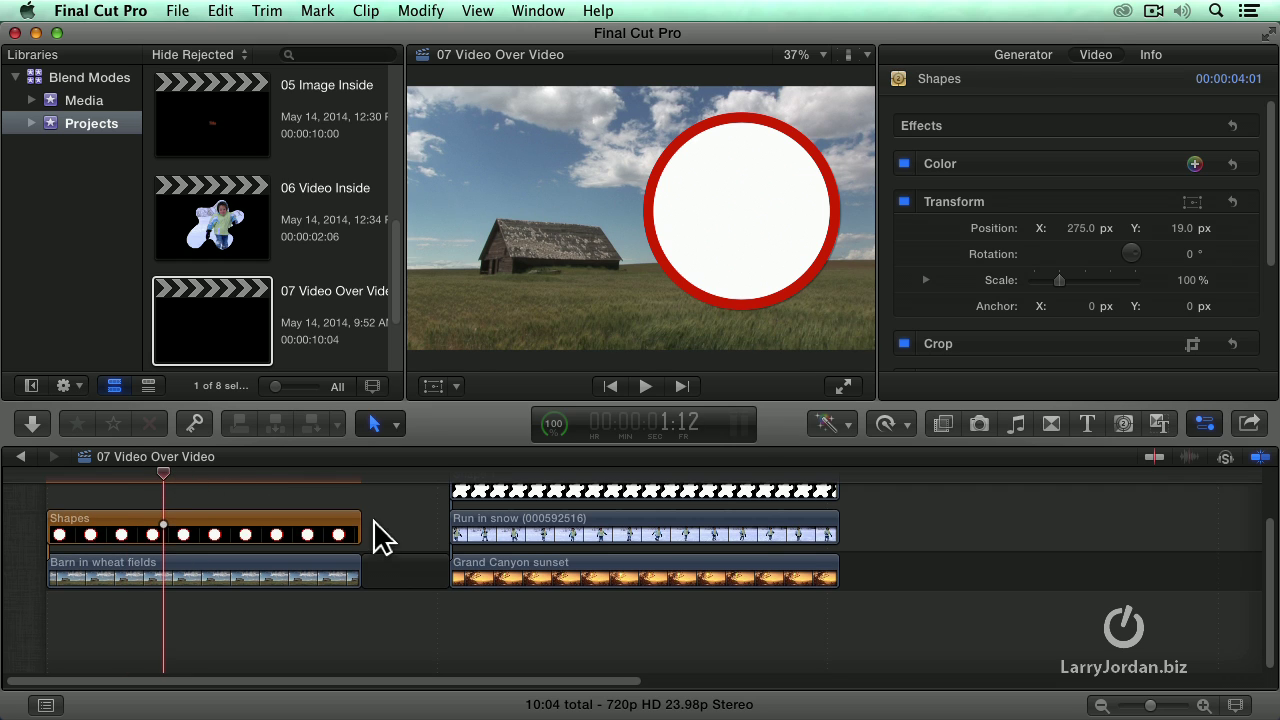
scroll(380, 530, up, 2)
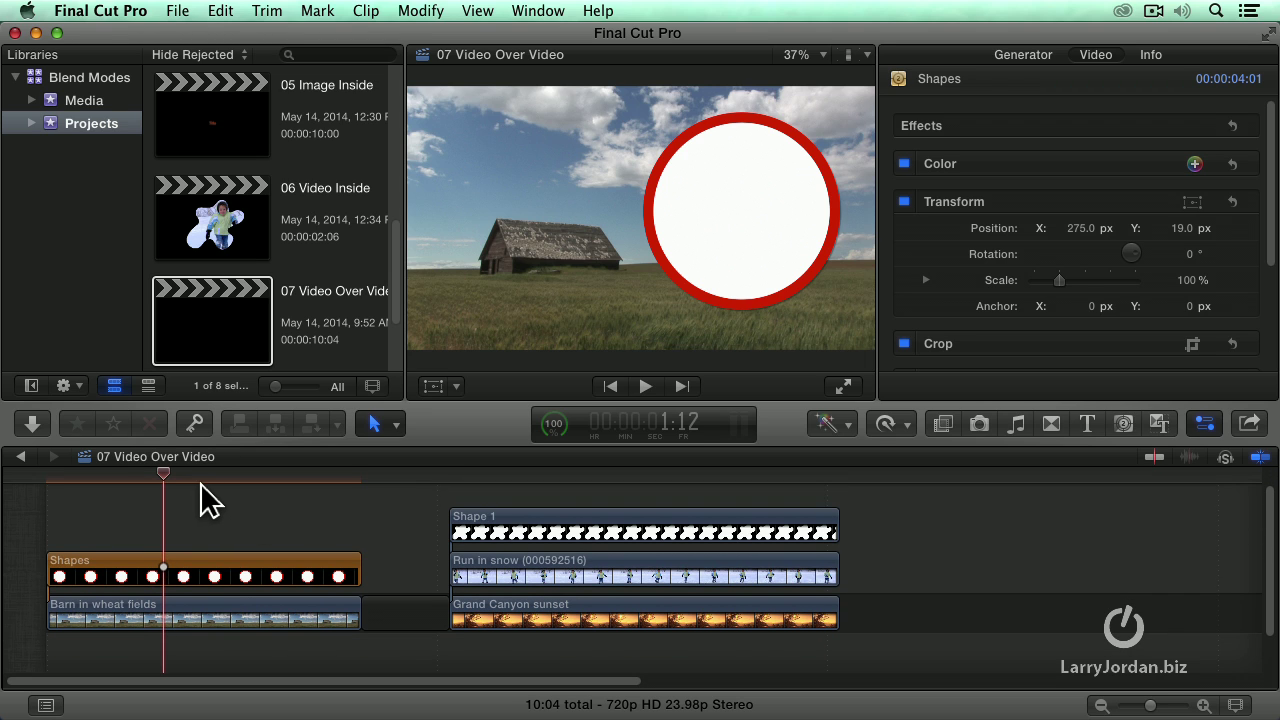
drag(160, 470, 211, 472)
click(268, 580)
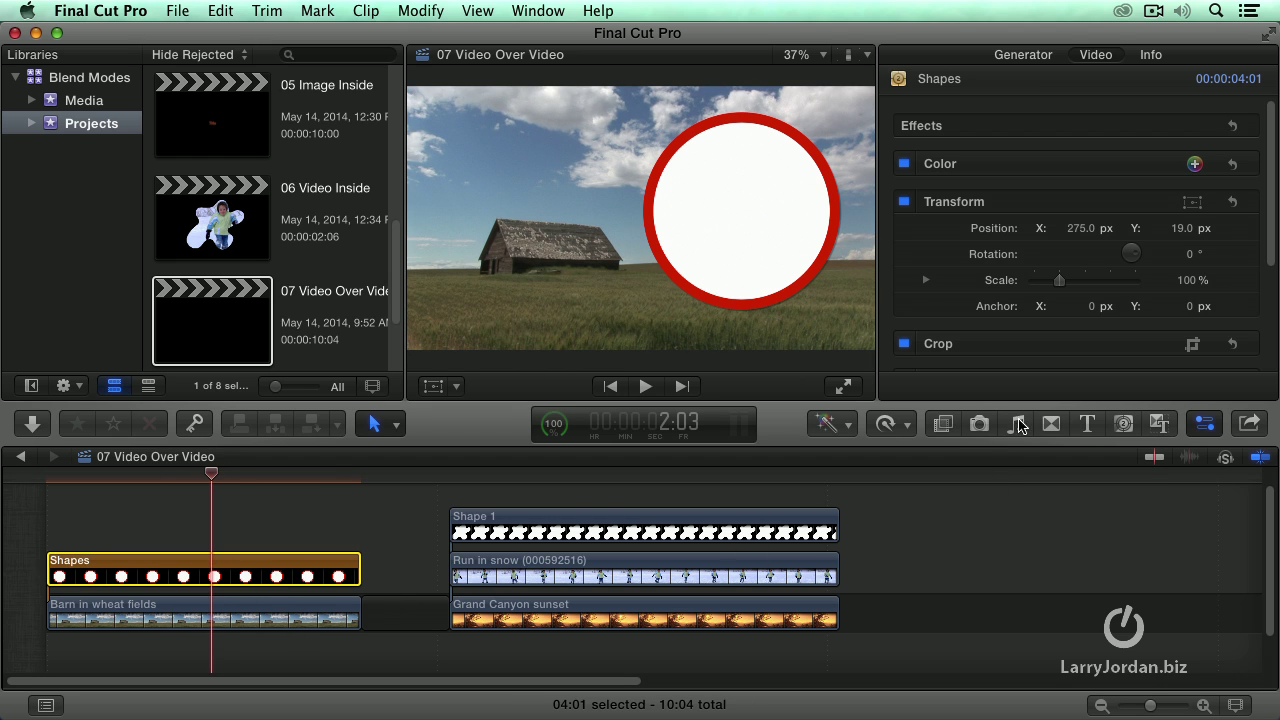
click(1155, 202)
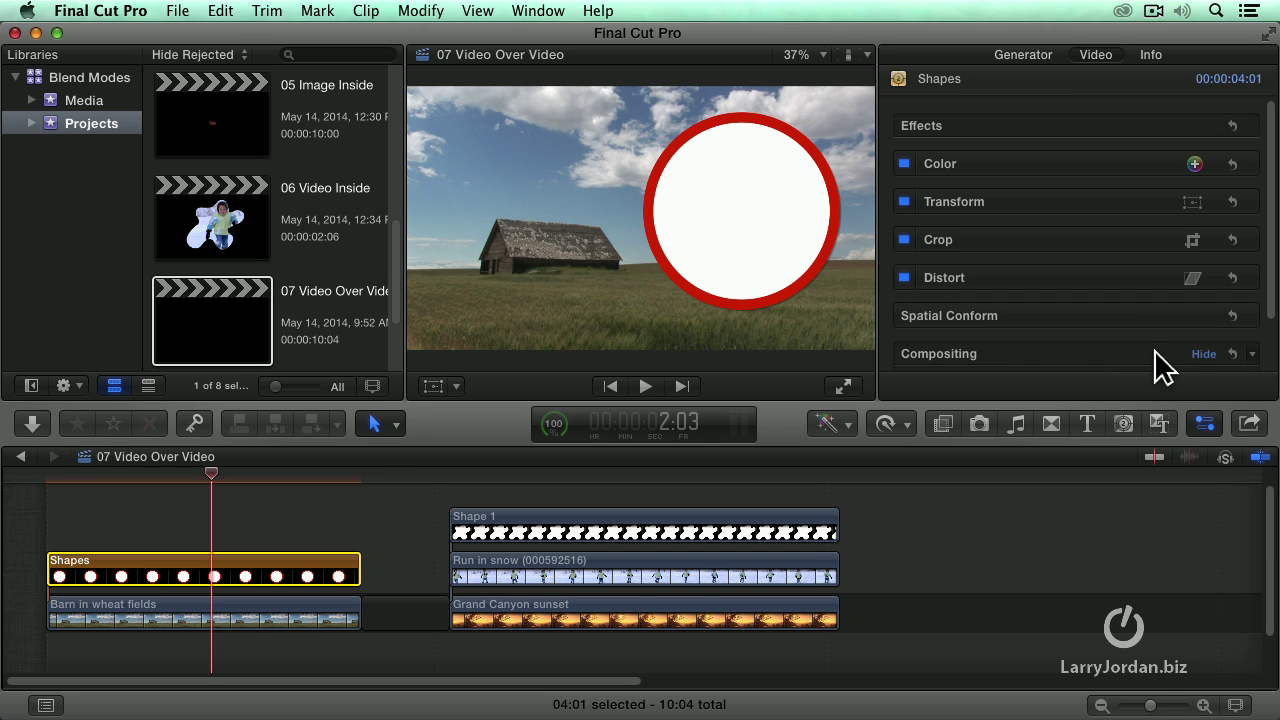
click(1204, 353)
scroll(1119, 343, down, 2)
click(1050, 322)
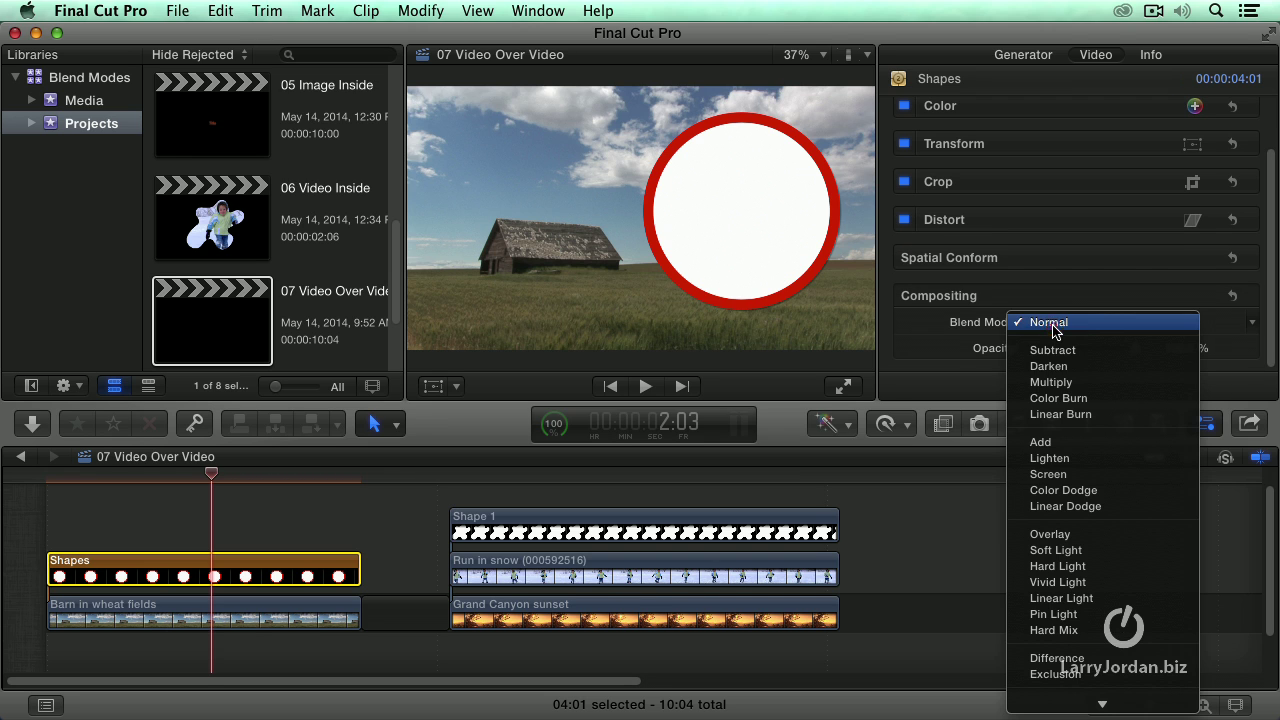
scroll(1075, 600, down, 4)
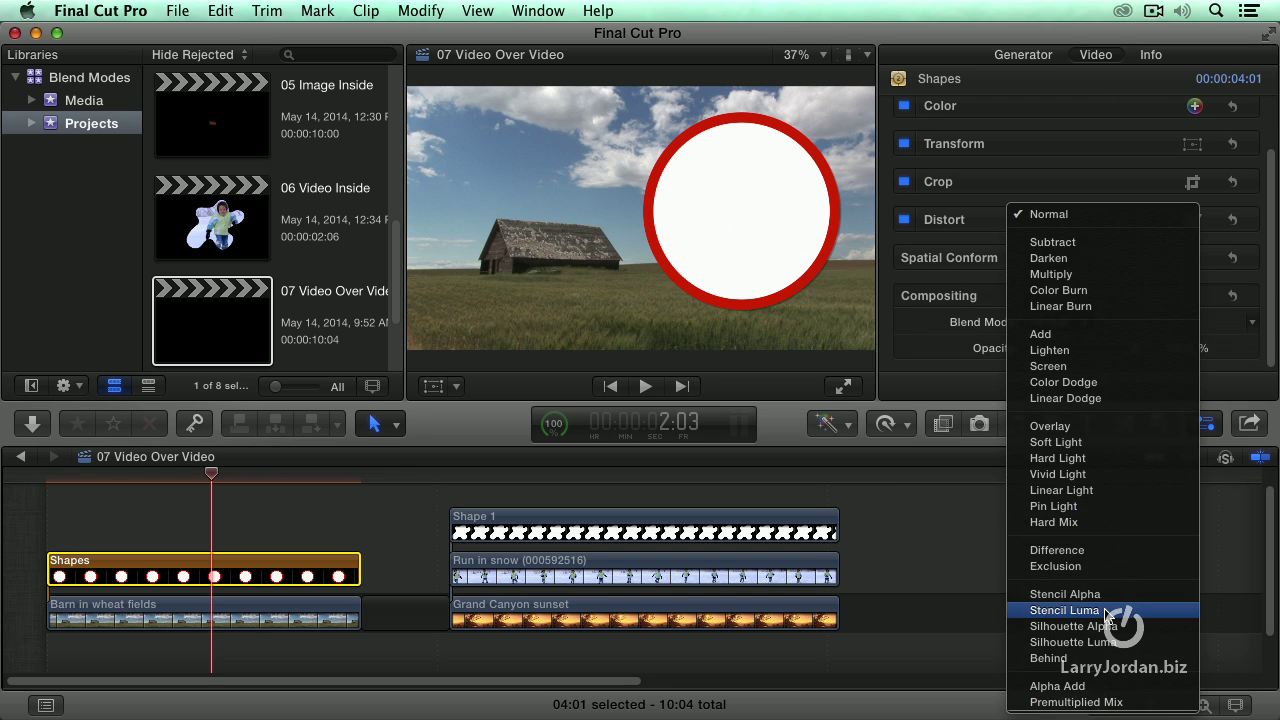
click(1065, 594)
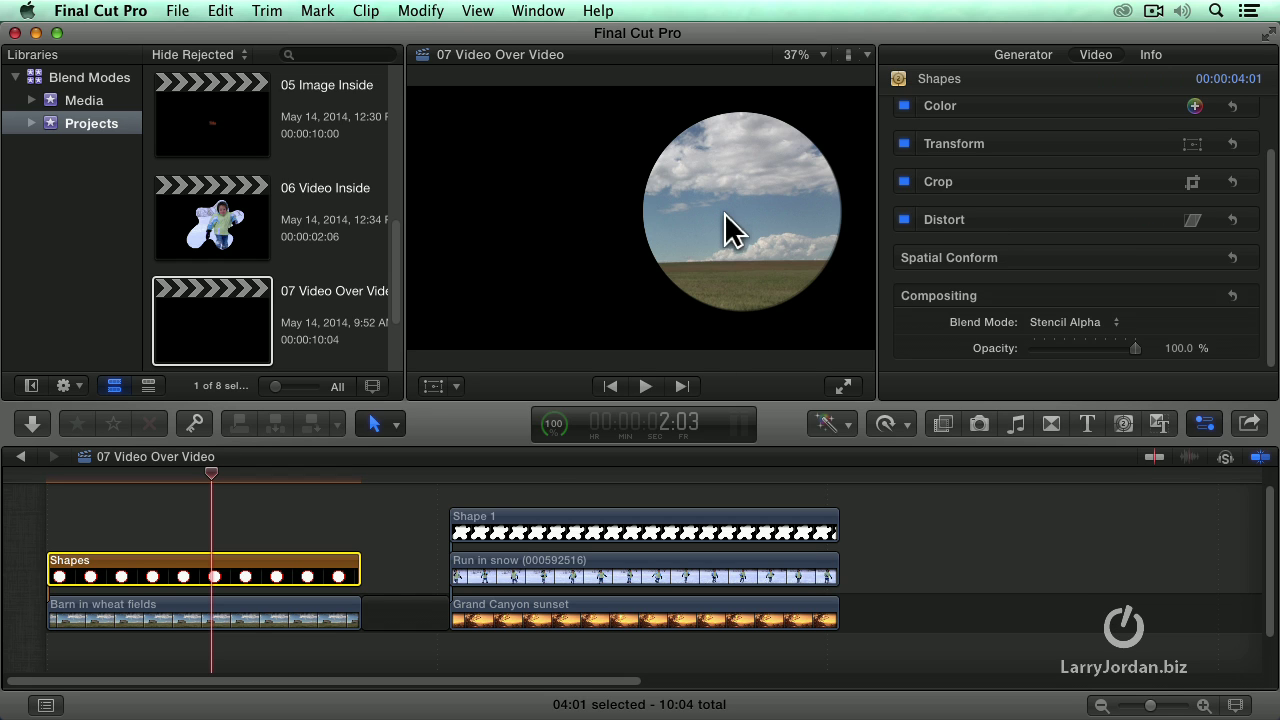
Move the barn clip to X 530.1 px, Y 70.8 px, centring the barn within the circle
click(200, 610)
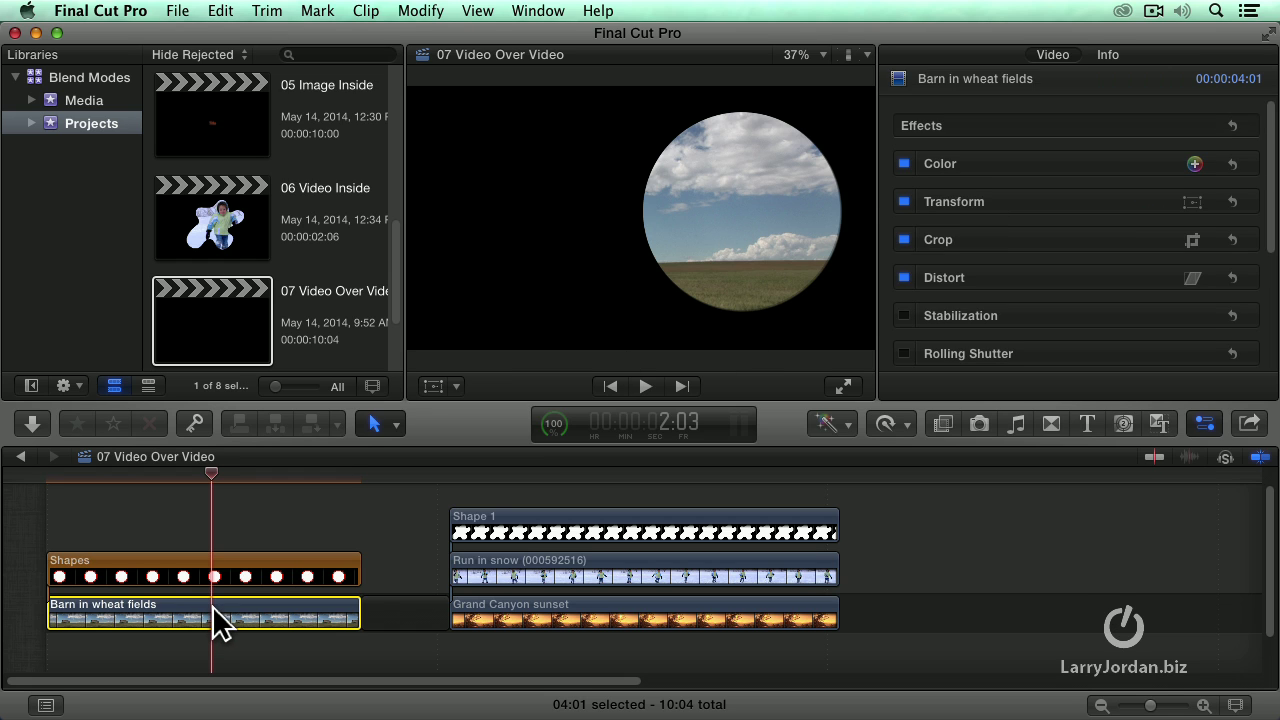
click(1150, 202)
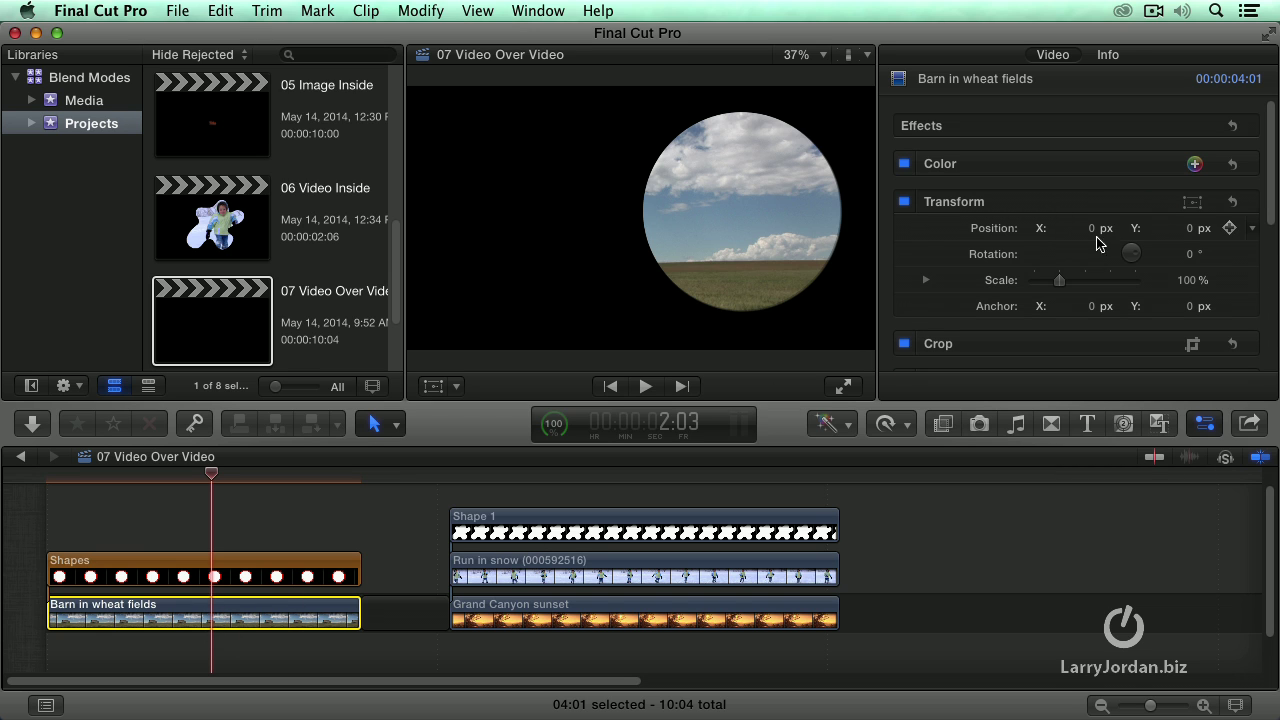
mouse_move(1093, 228)
mouse_down()
mouse_move(1160, 228)
mouse_move(1075, 228)
mouse_up()
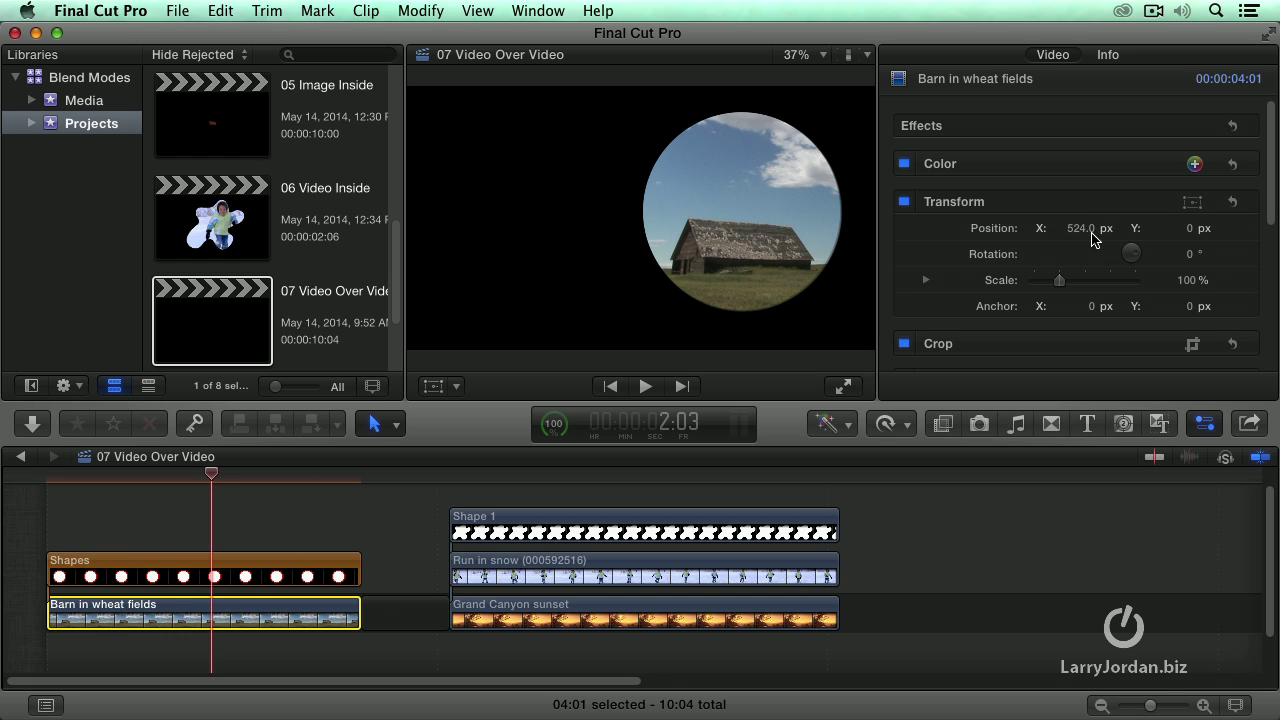
drag(1190, 228, 1182, 225)
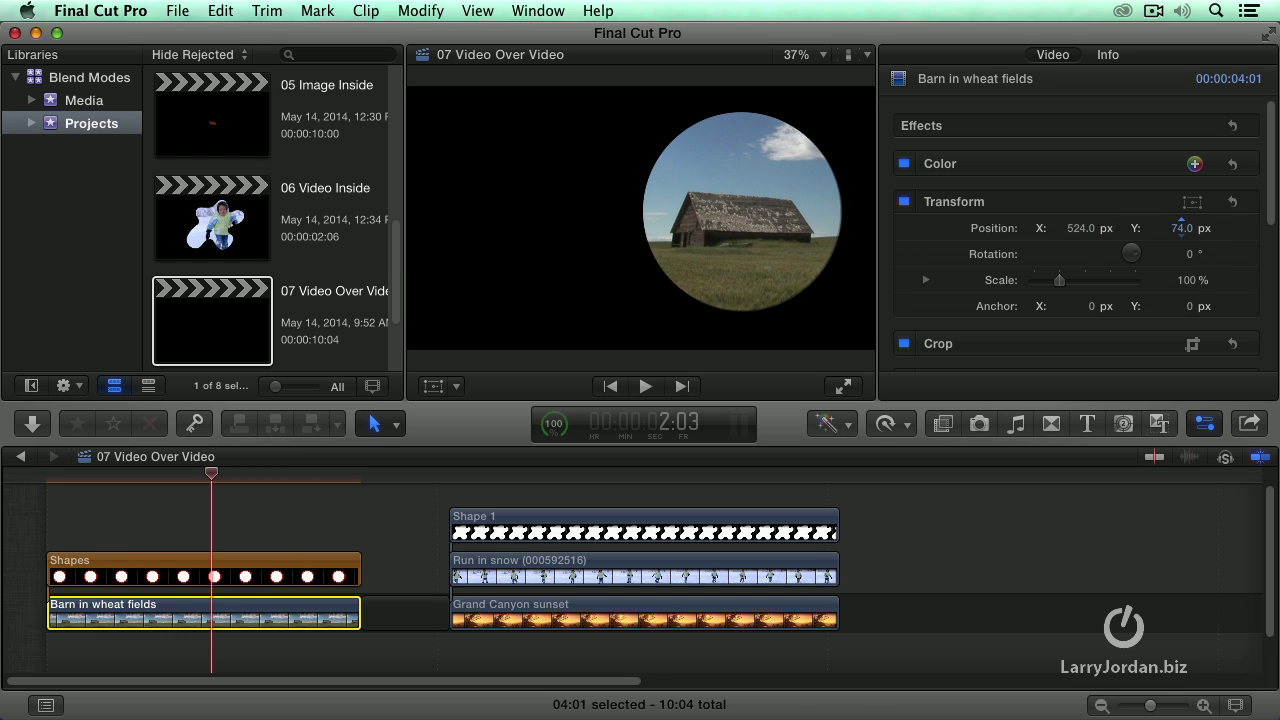
click(434, 386)
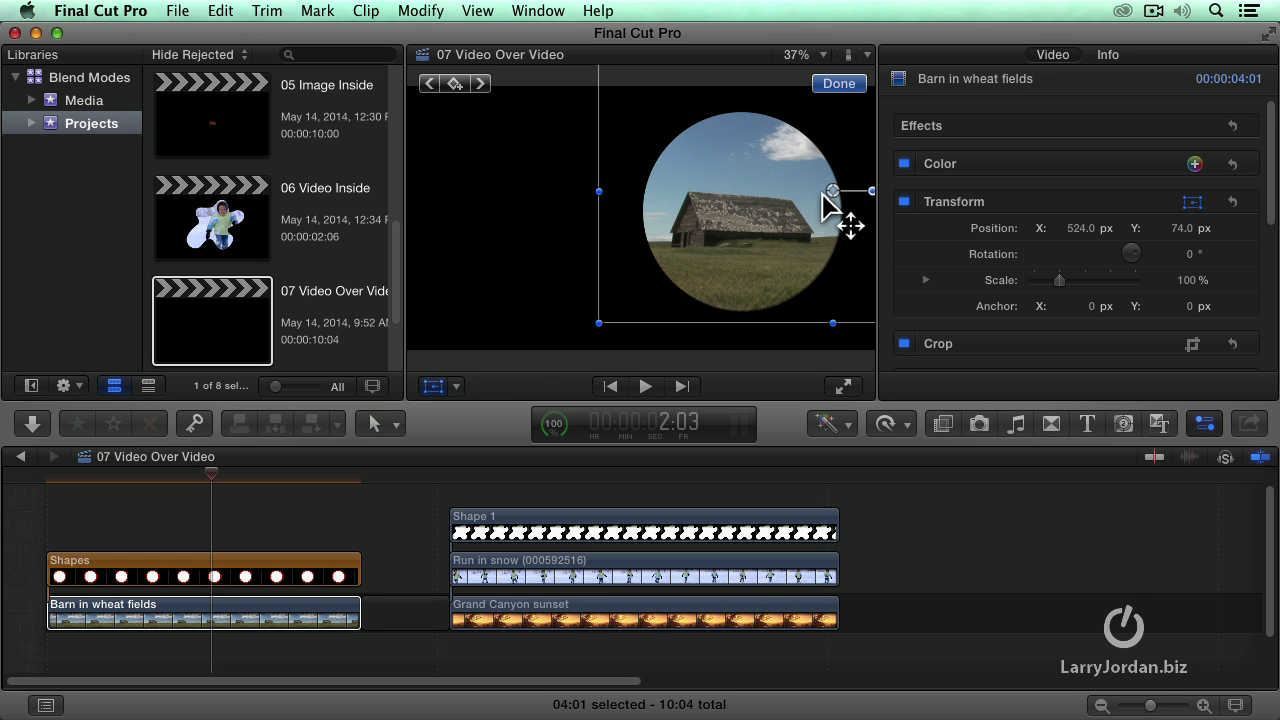
mouse_move(830, 190)
mouse_down()
mouse_move(822, 208)
mouse_move(836, 191)
mouse_up()
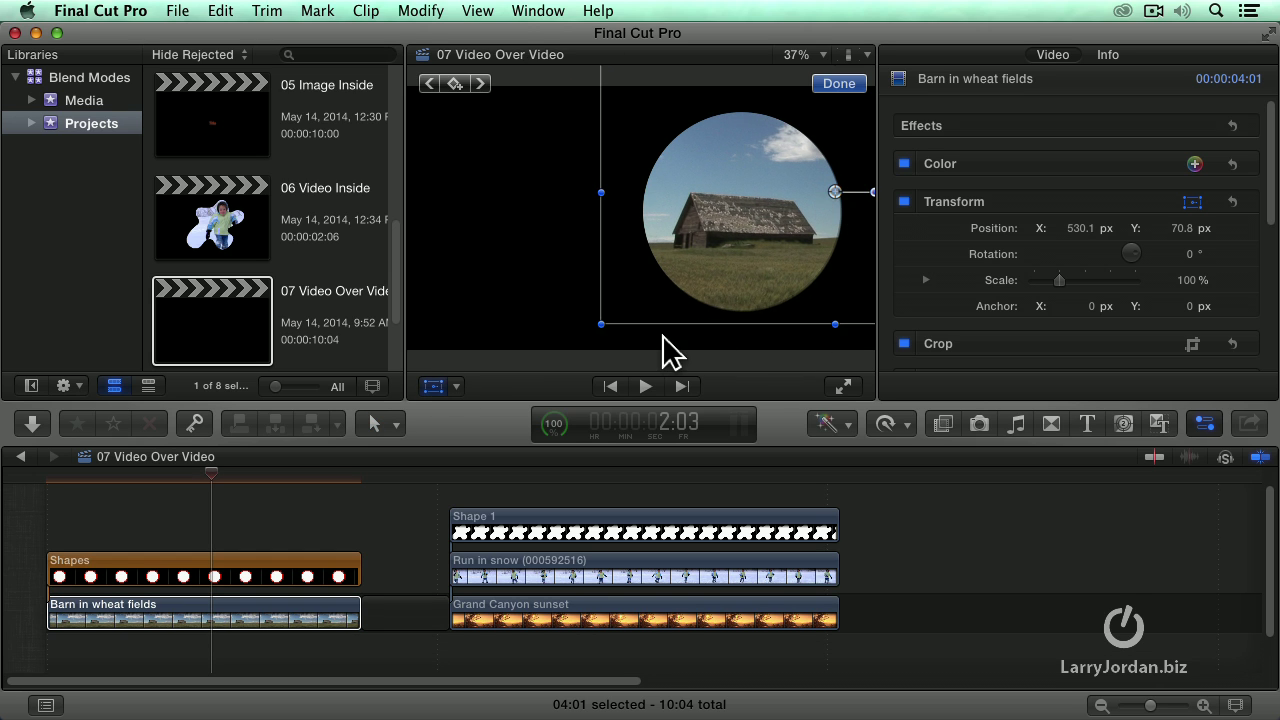
click(839, 83)
drag(234, 478, 179, 479)
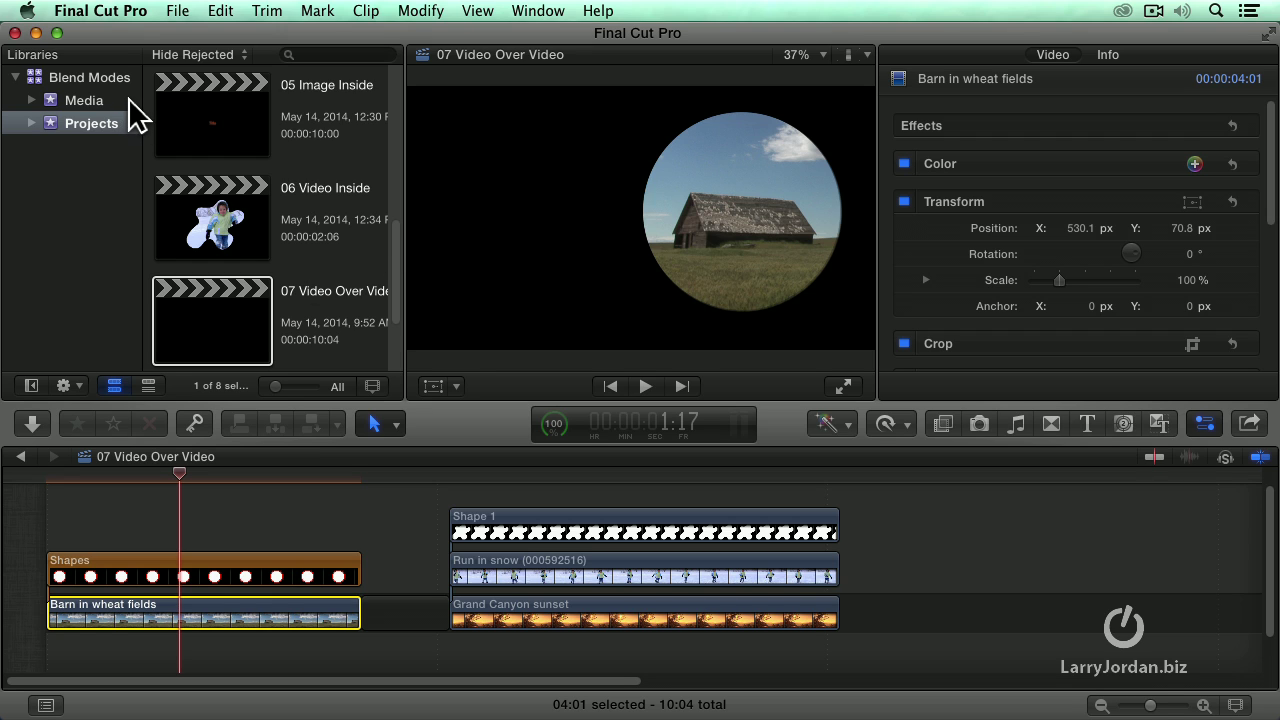
Stack the Grand Canyon sunset clip above Shapes, trimmed to the barn clip's 4:01 length
click(84, 101)
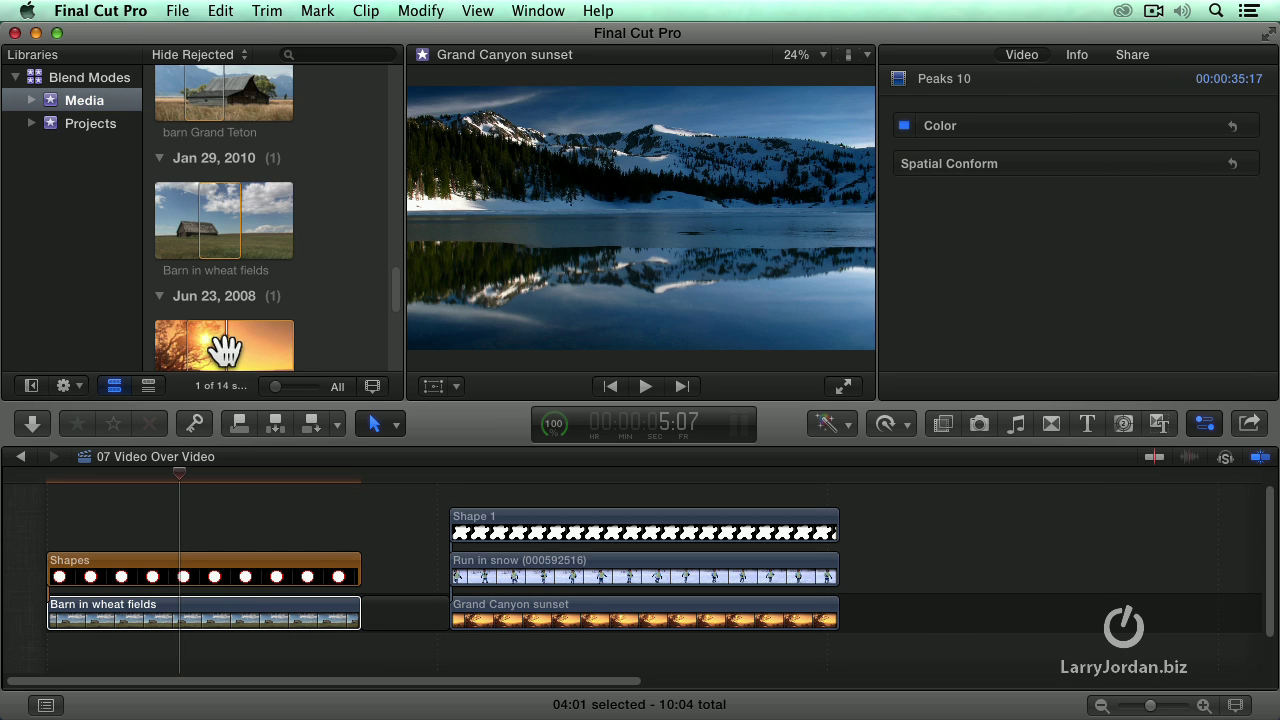
drag(234, 343, 57, 490)
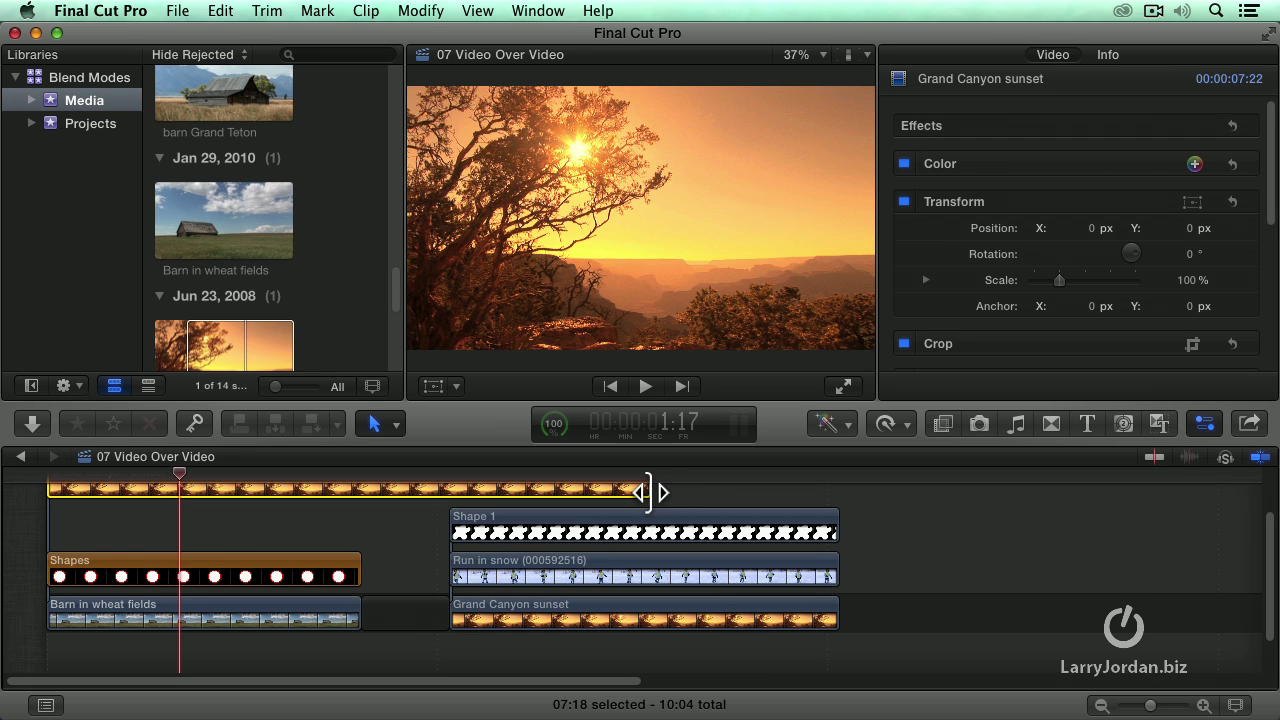
drag(648, 492, 357, 491)
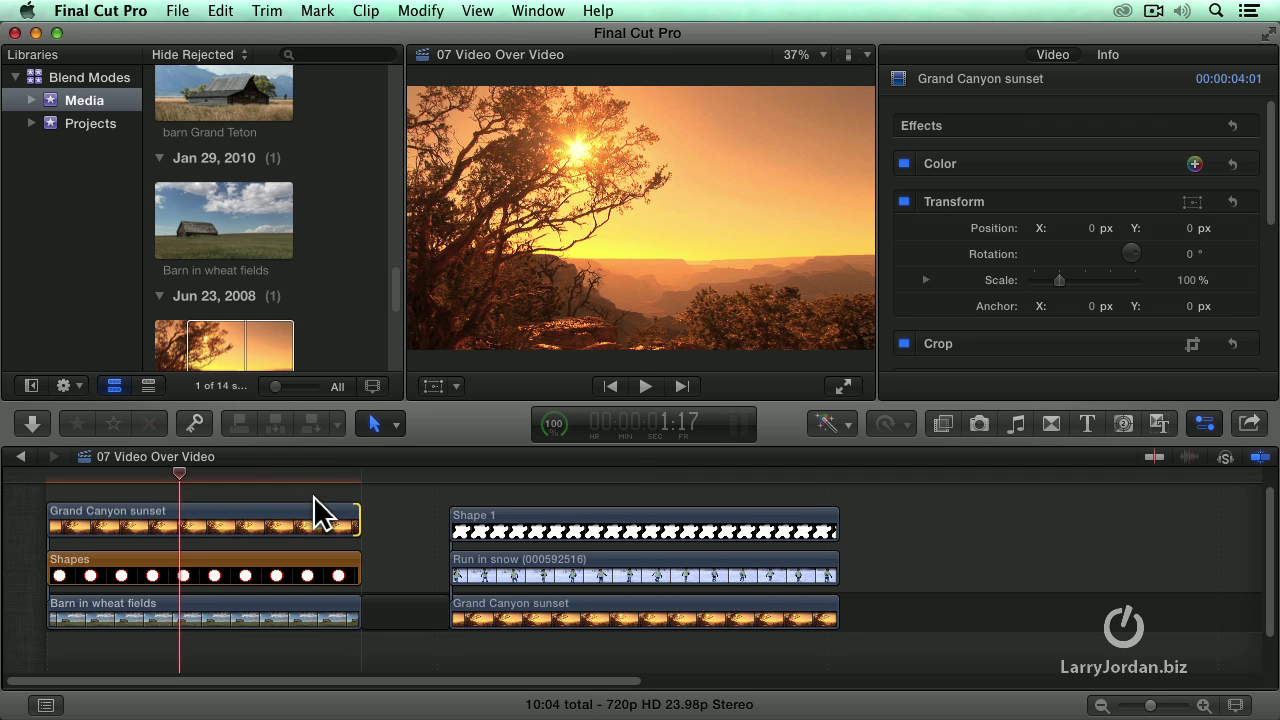
click(209, 470)
click(242, 512)
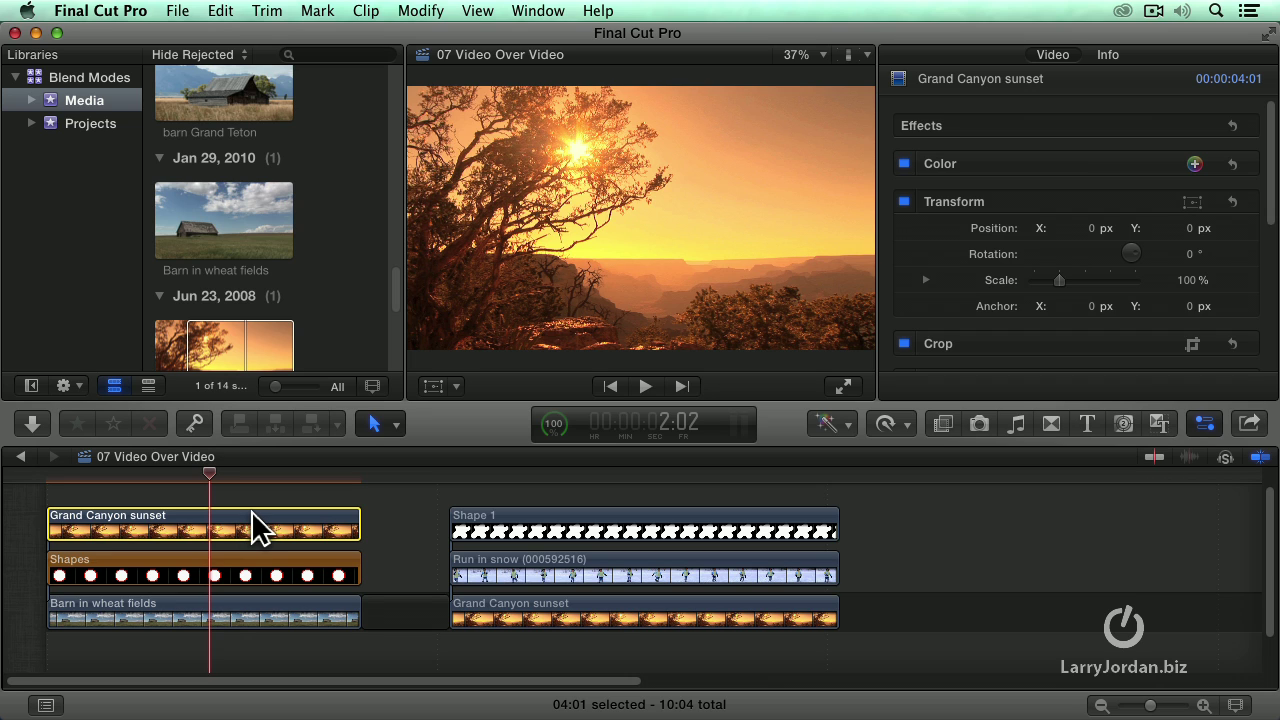
click(276, 570)
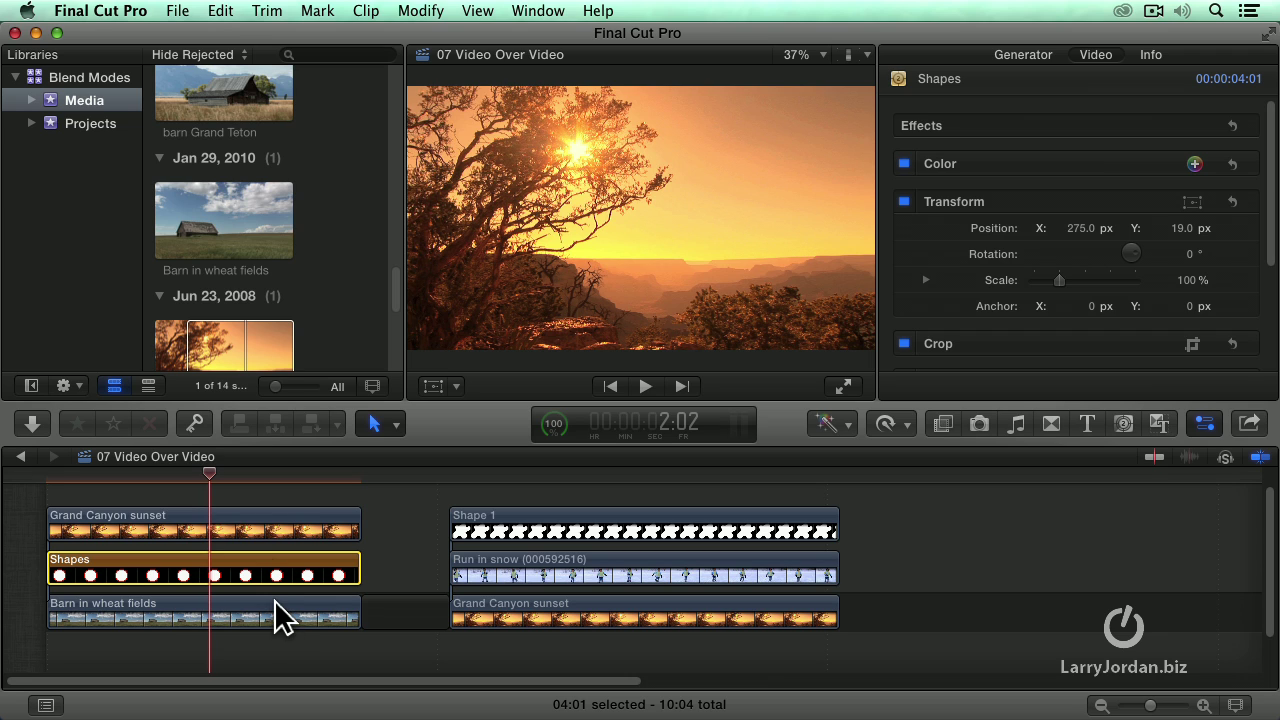
click(274, 601)
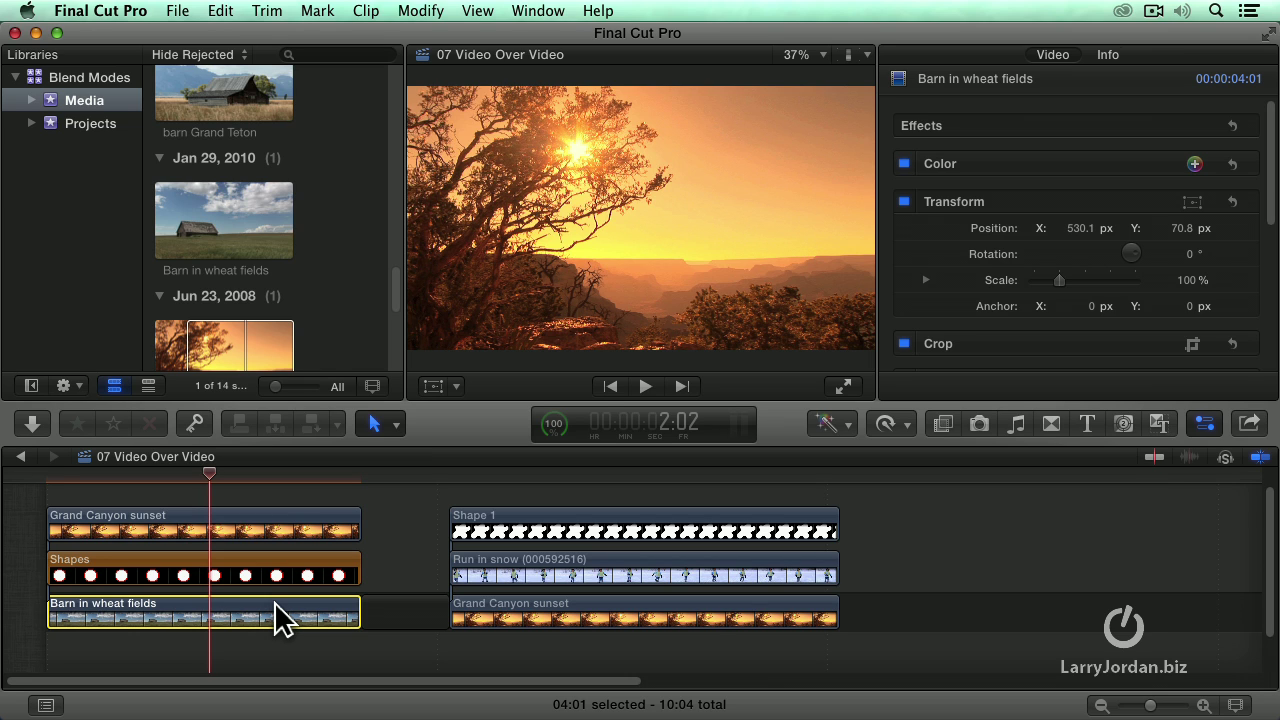
click(282, 527)
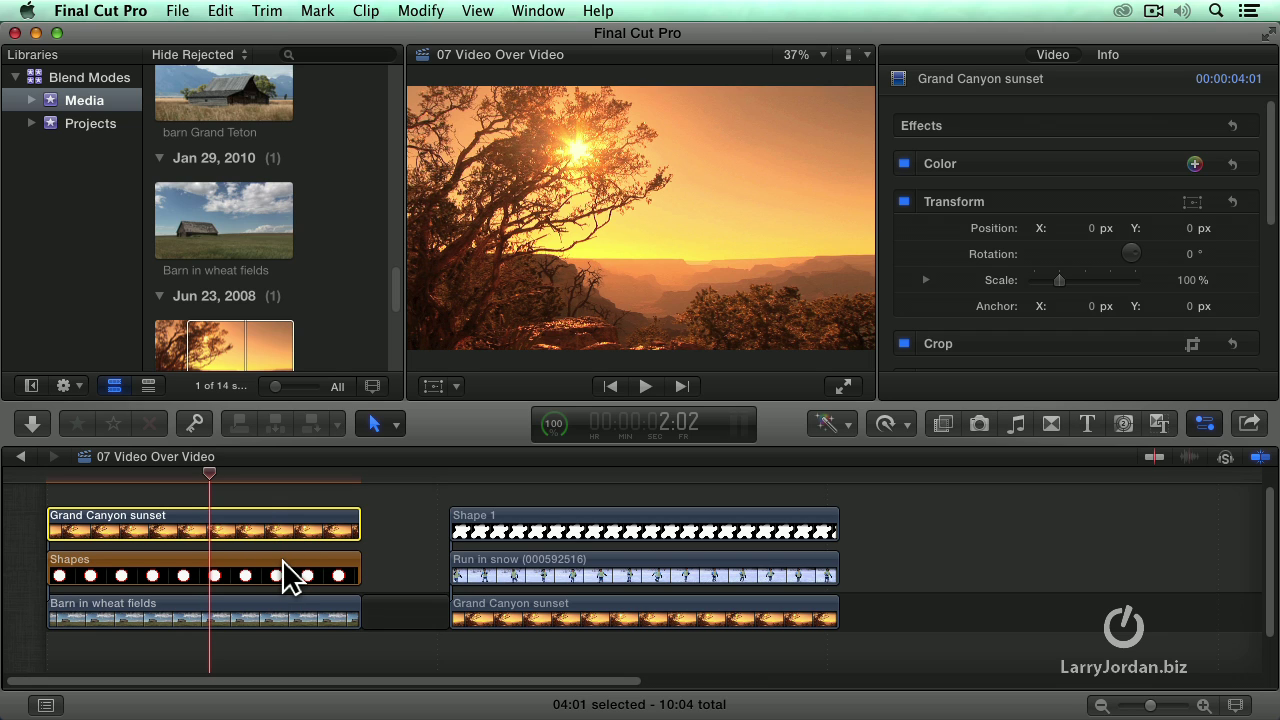
click(282, 561)
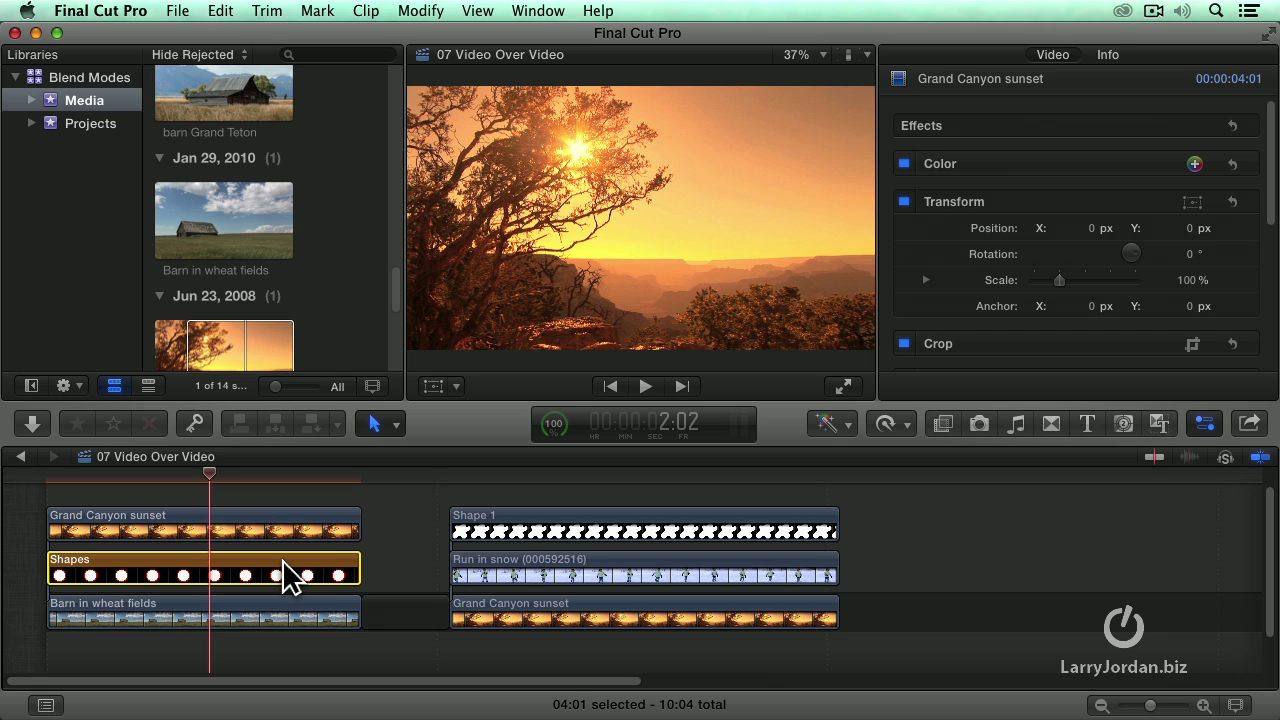
click(286, 620)
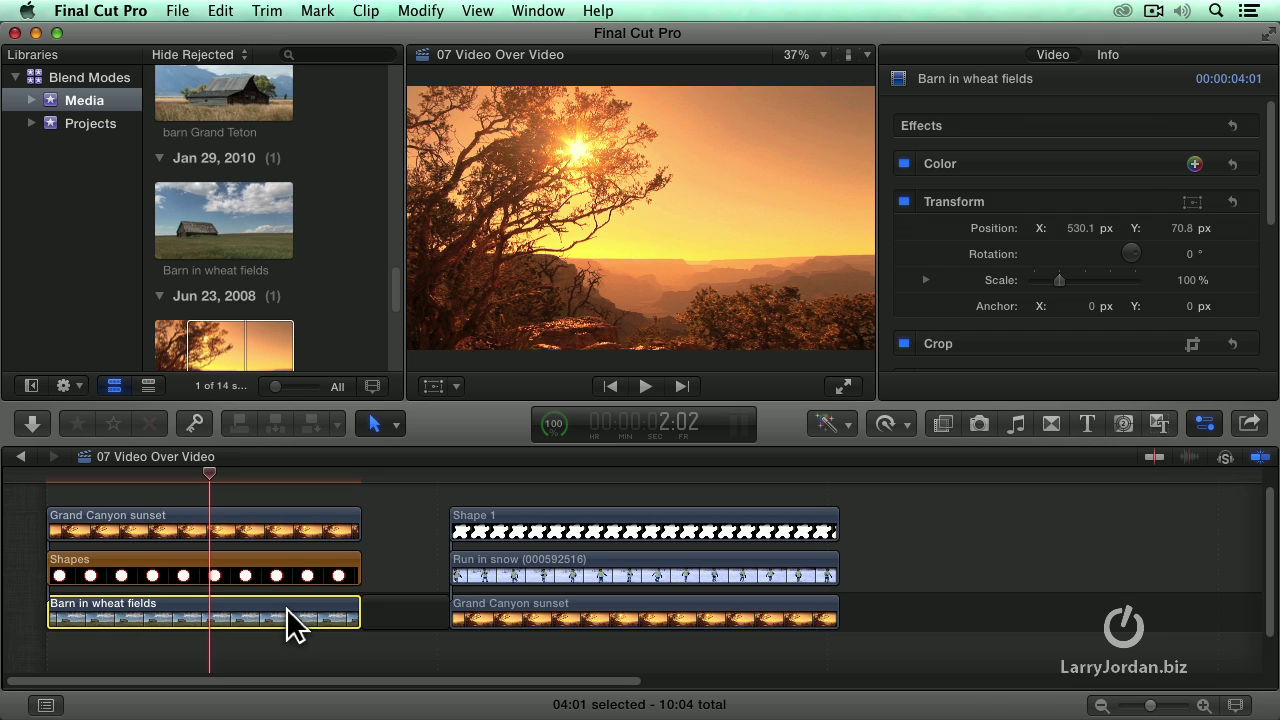
click(270, 522)
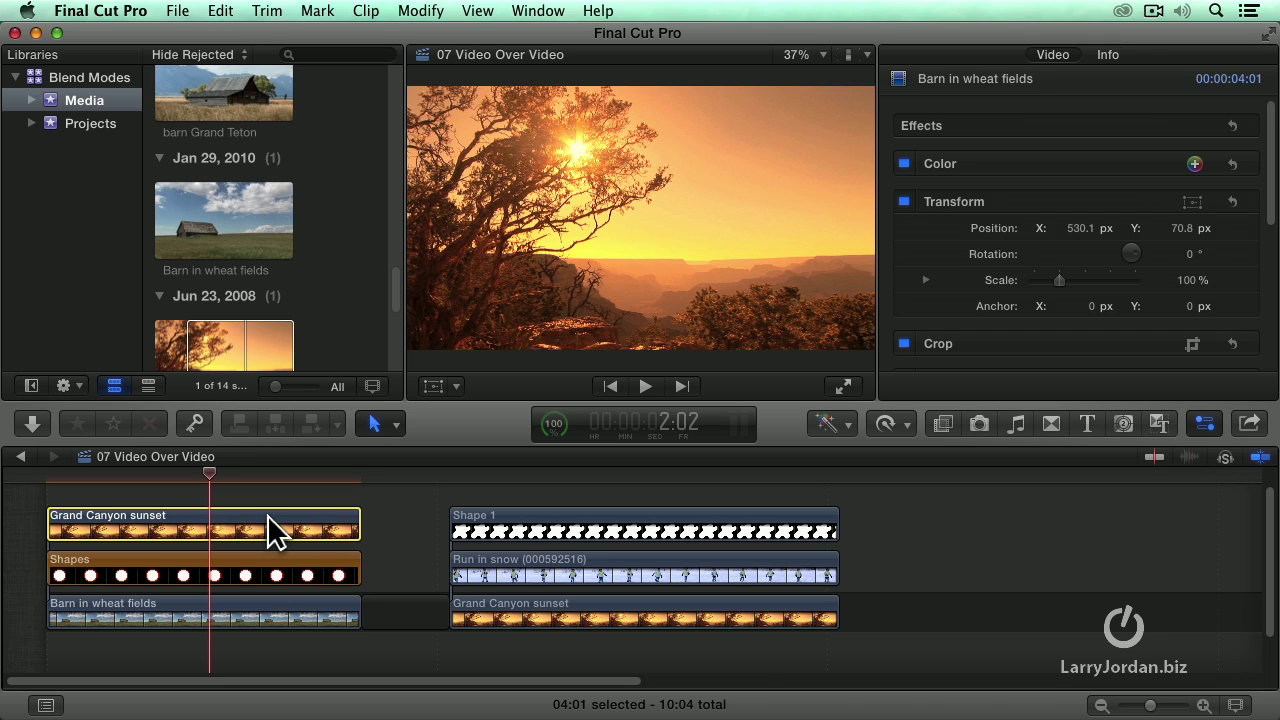
click(278, 576)
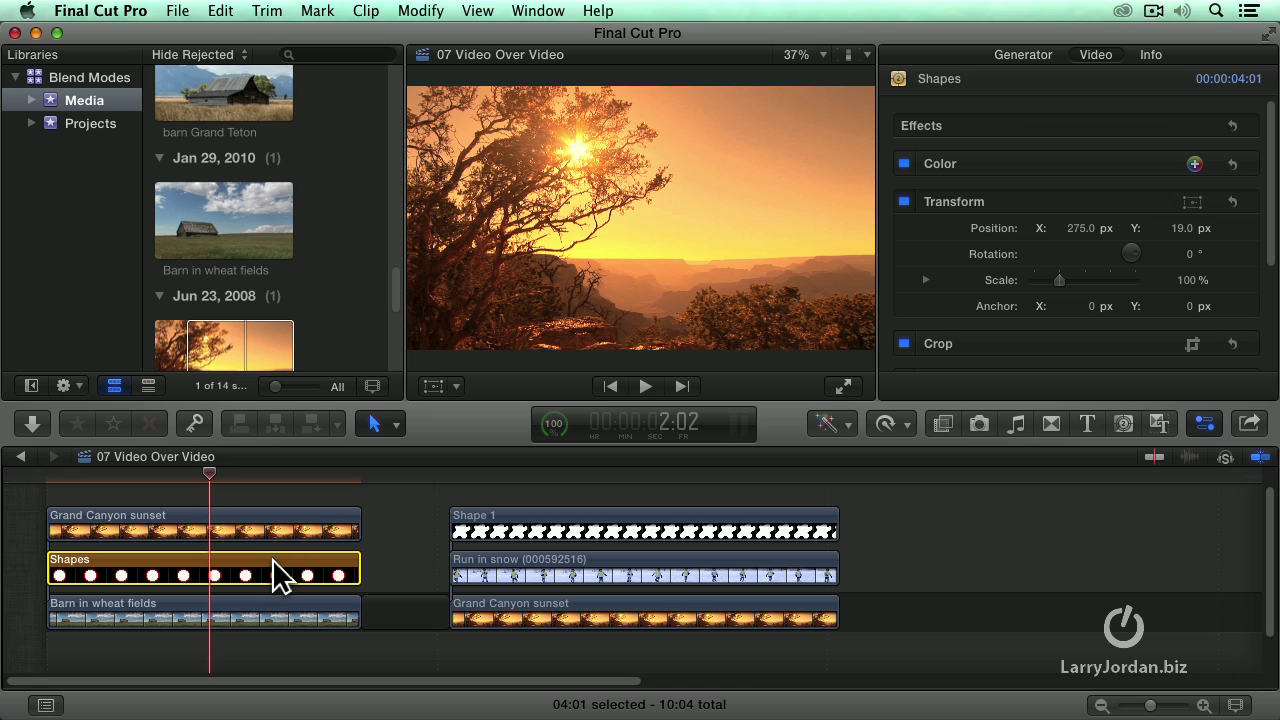
click(272, 514)
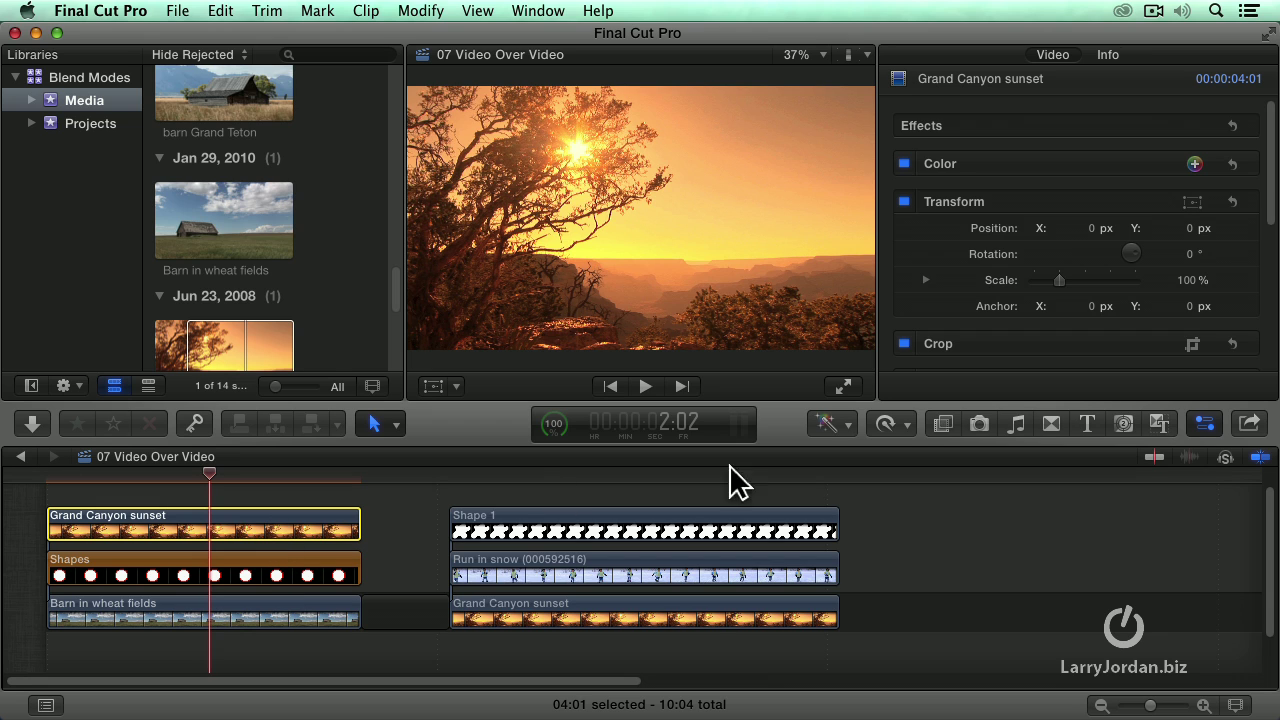
Choose Behind as the Grand Canyon sunset clip's blend mode in Compositing
scroll(1125, 250, down, 5)
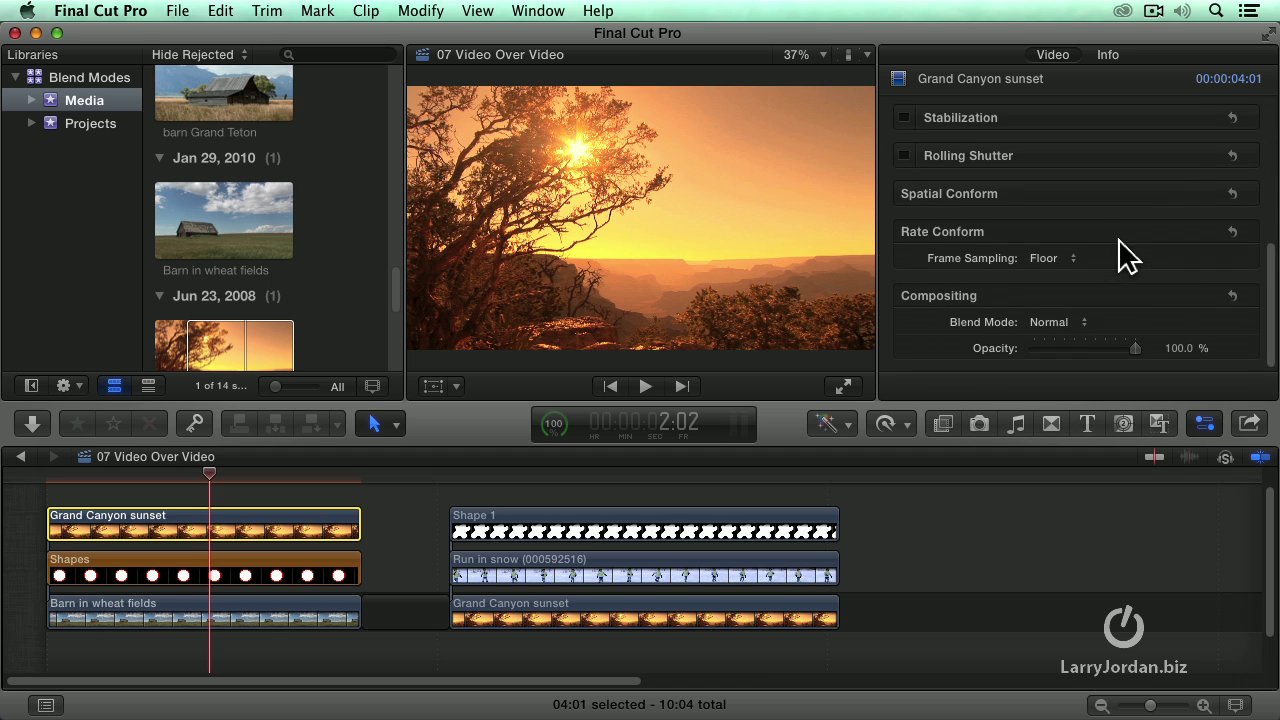
click(1062, 324)
mouse_move(1081, 716)
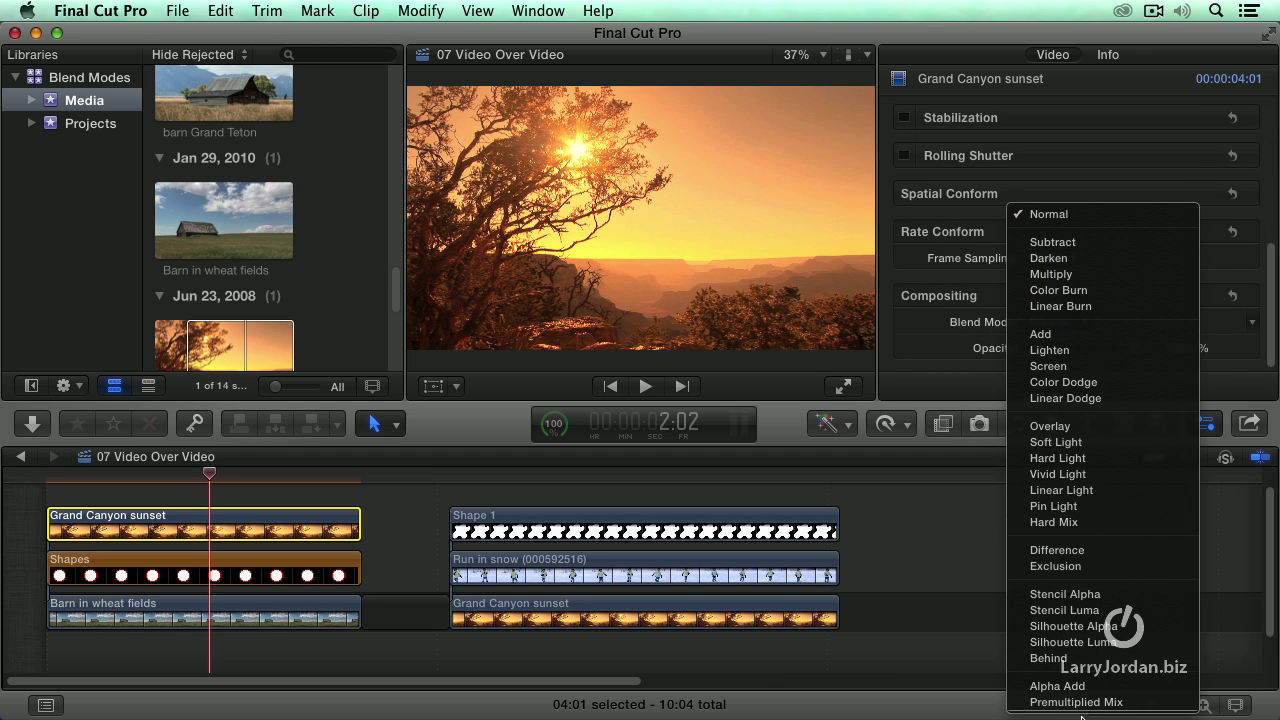
click(1098, 660)
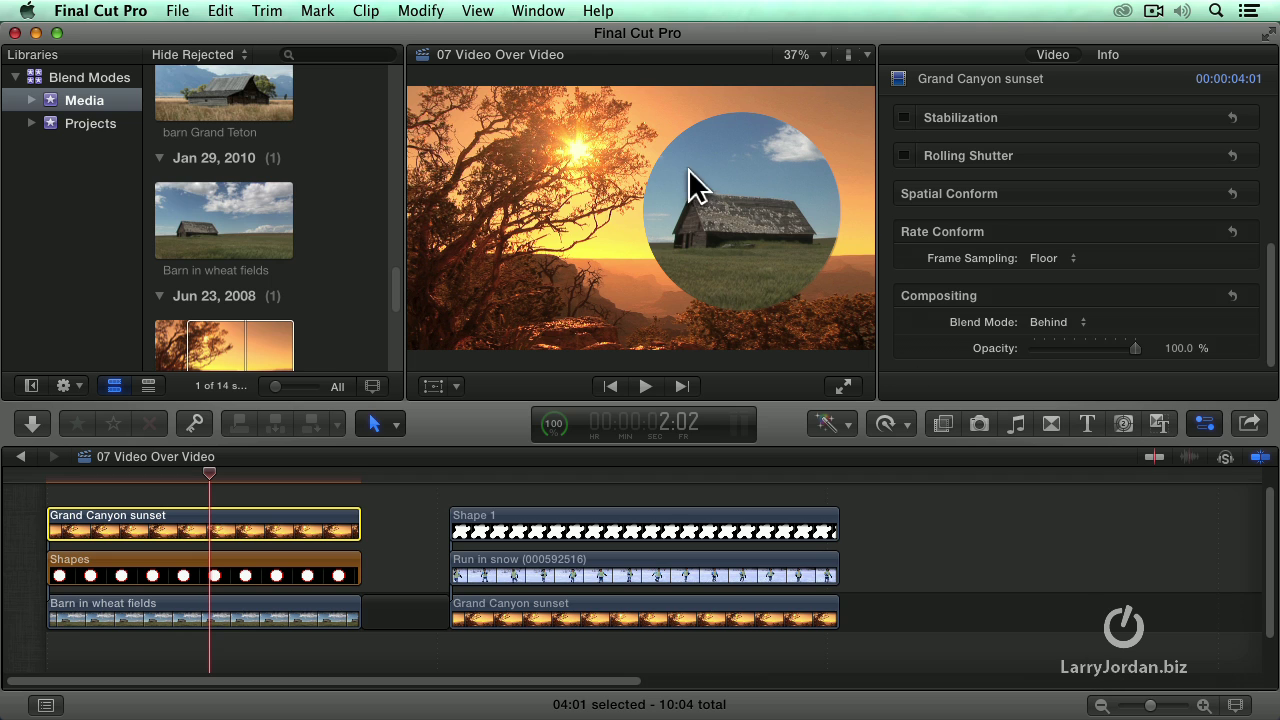
drag(193, 469, 239, 474)
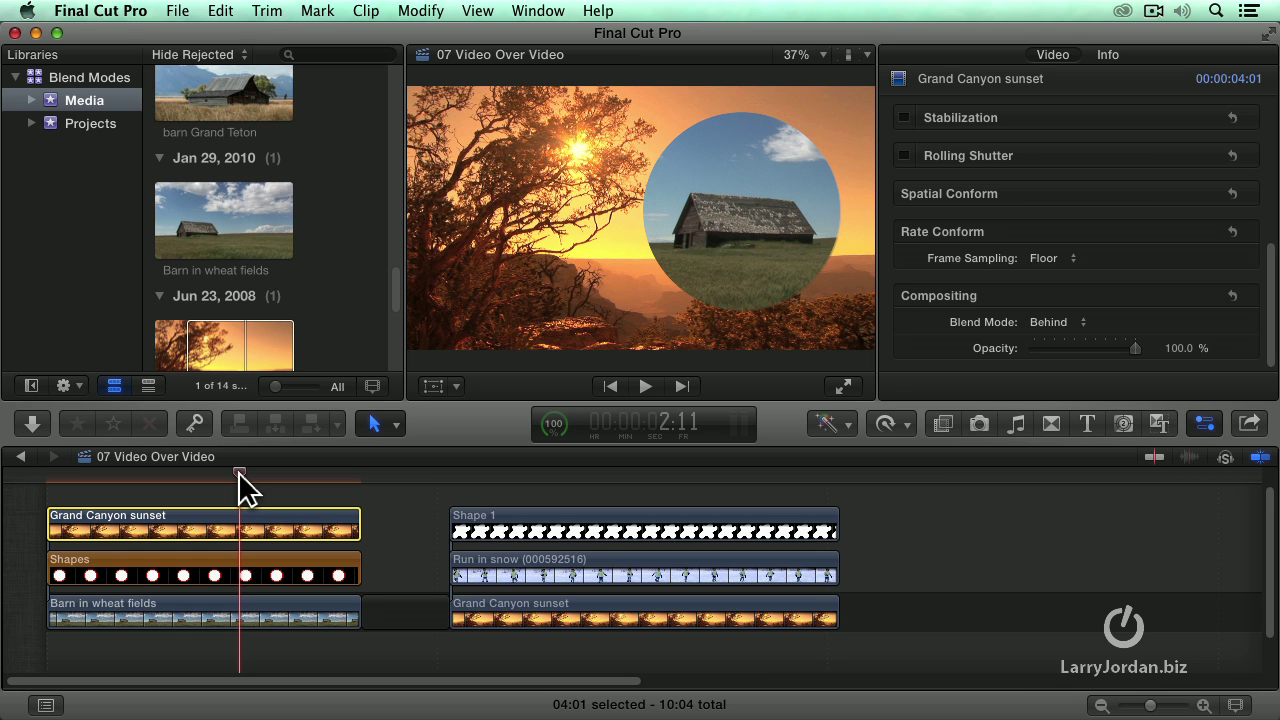
mouse_move(238, 472)
mouse_down()
mouse_move(134, 479)
mouse_move(216, 480)
mouse_up()
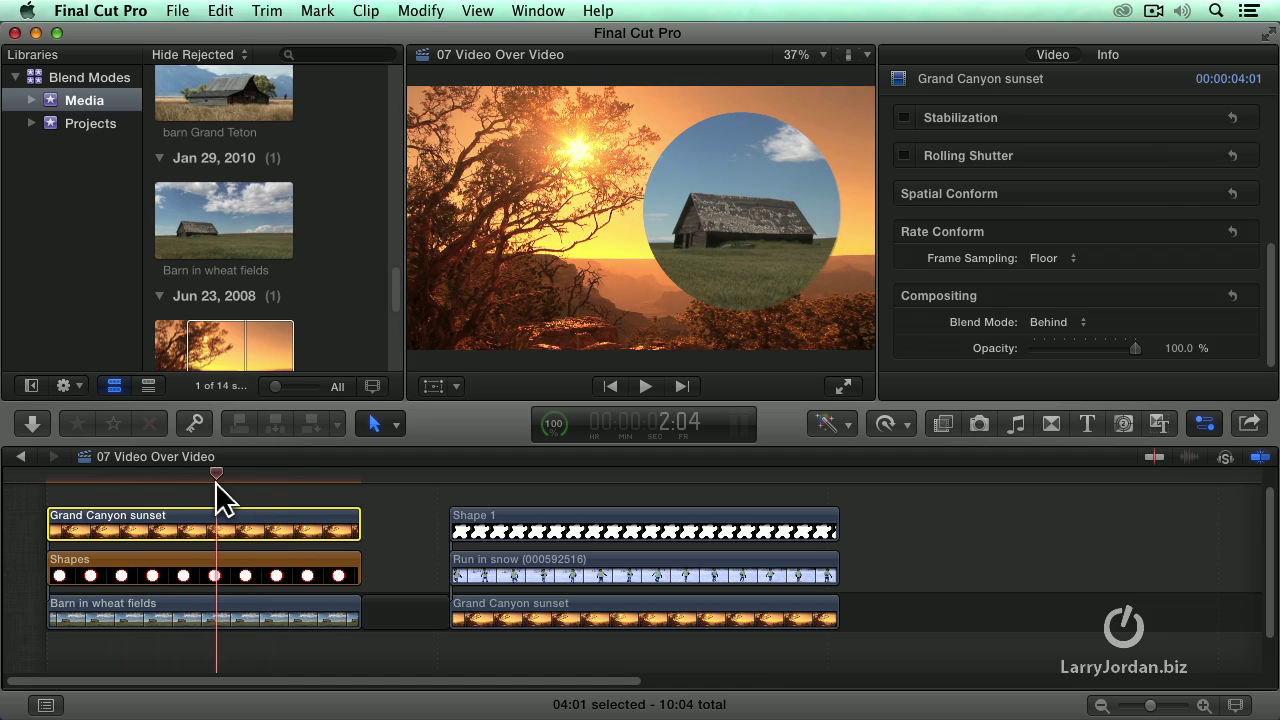